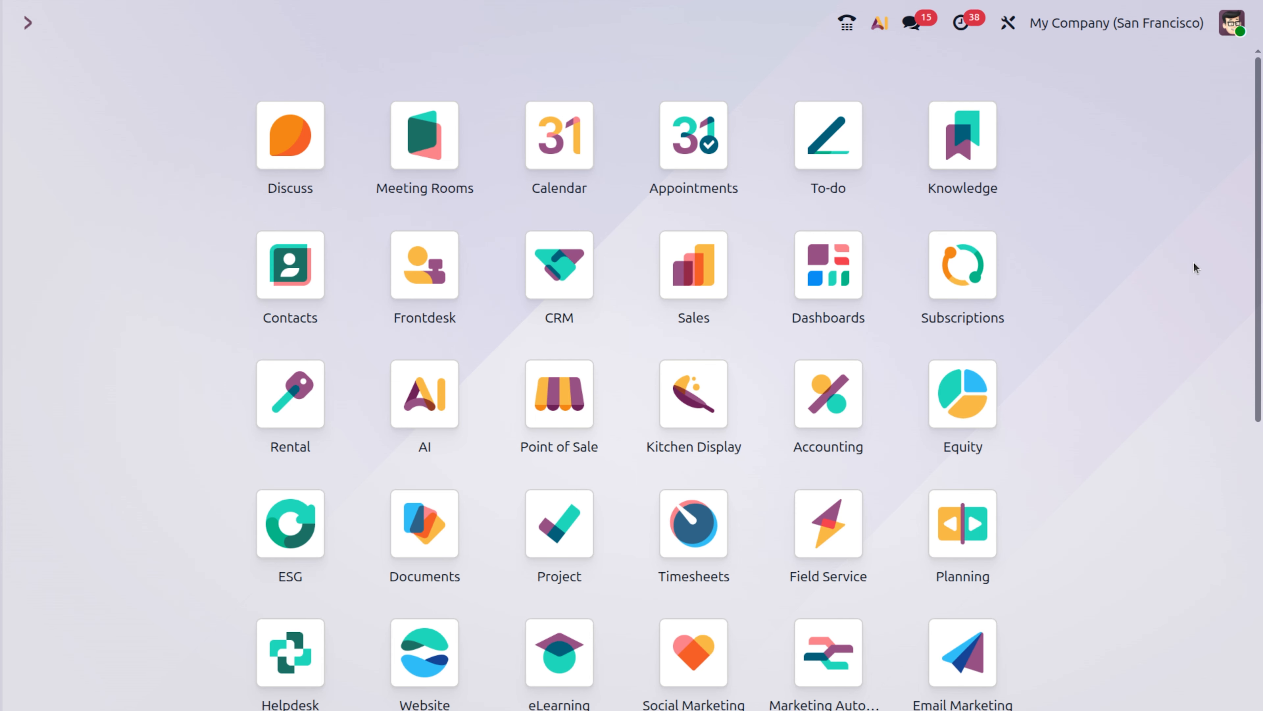
- Enable the Warnings option for orders in the Purchase app's settings and save the change
{"action": "type", "text": "pur"}
{"action": "key", "text": "Return"}
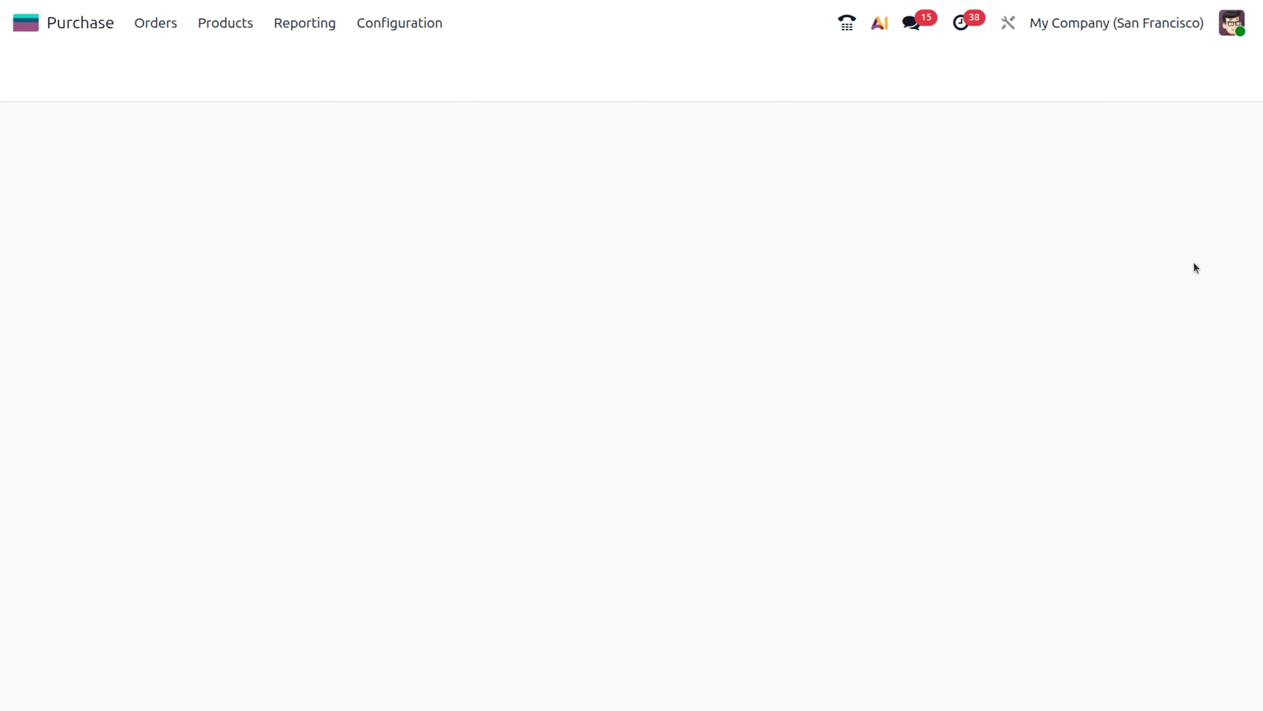
{"action": "left_click", "coordinate": [392, 26]}
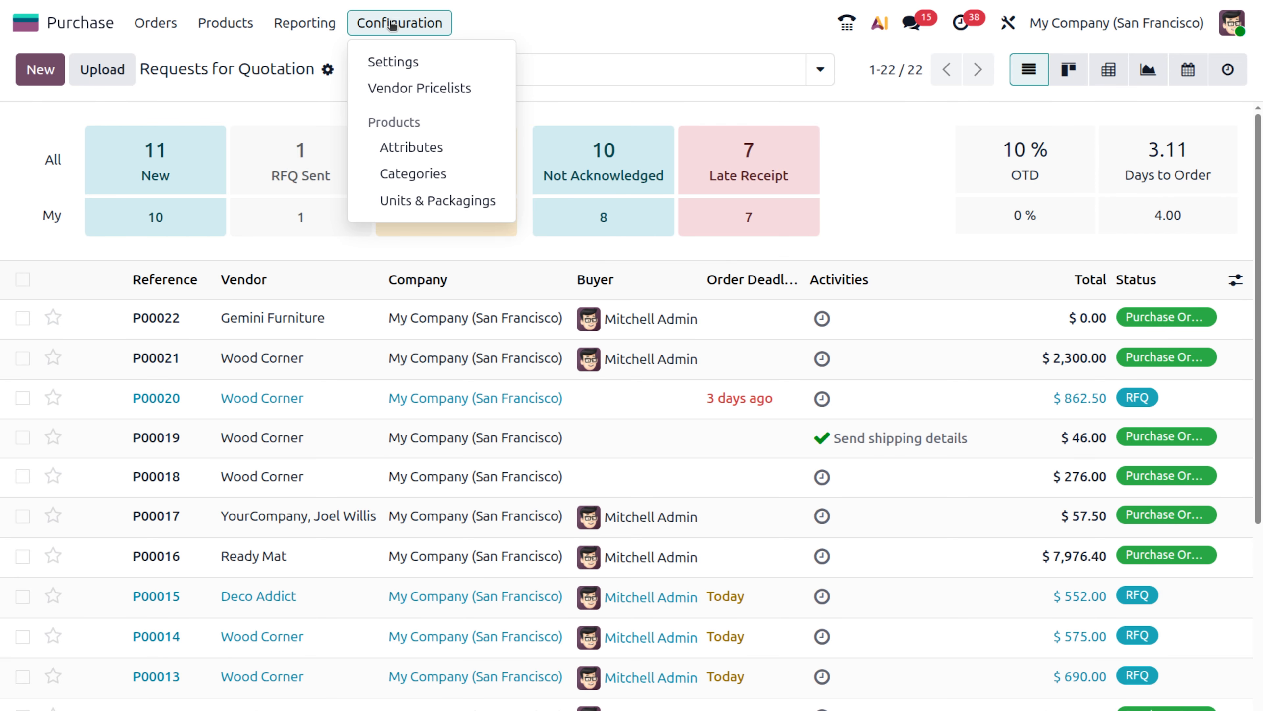
{"action": "left_click", "coordinate": [395, 64]}
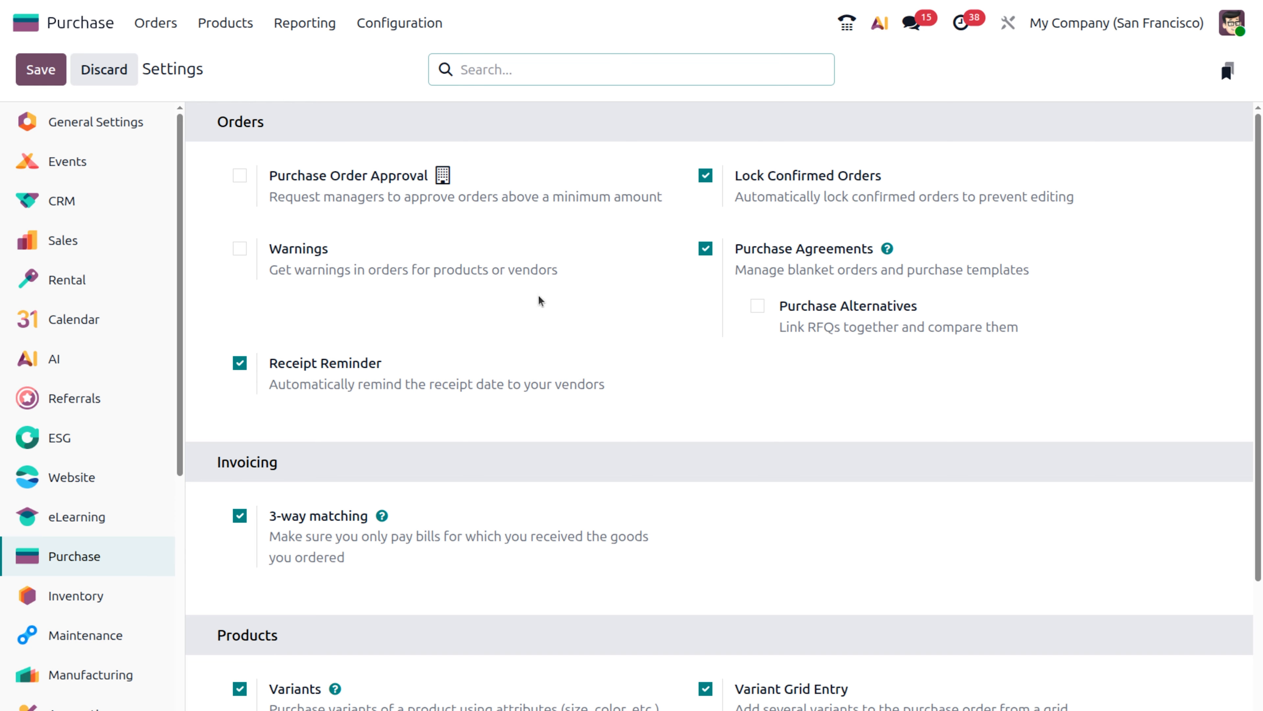
{"action": "left_click", "coordinate": [239, 251]}
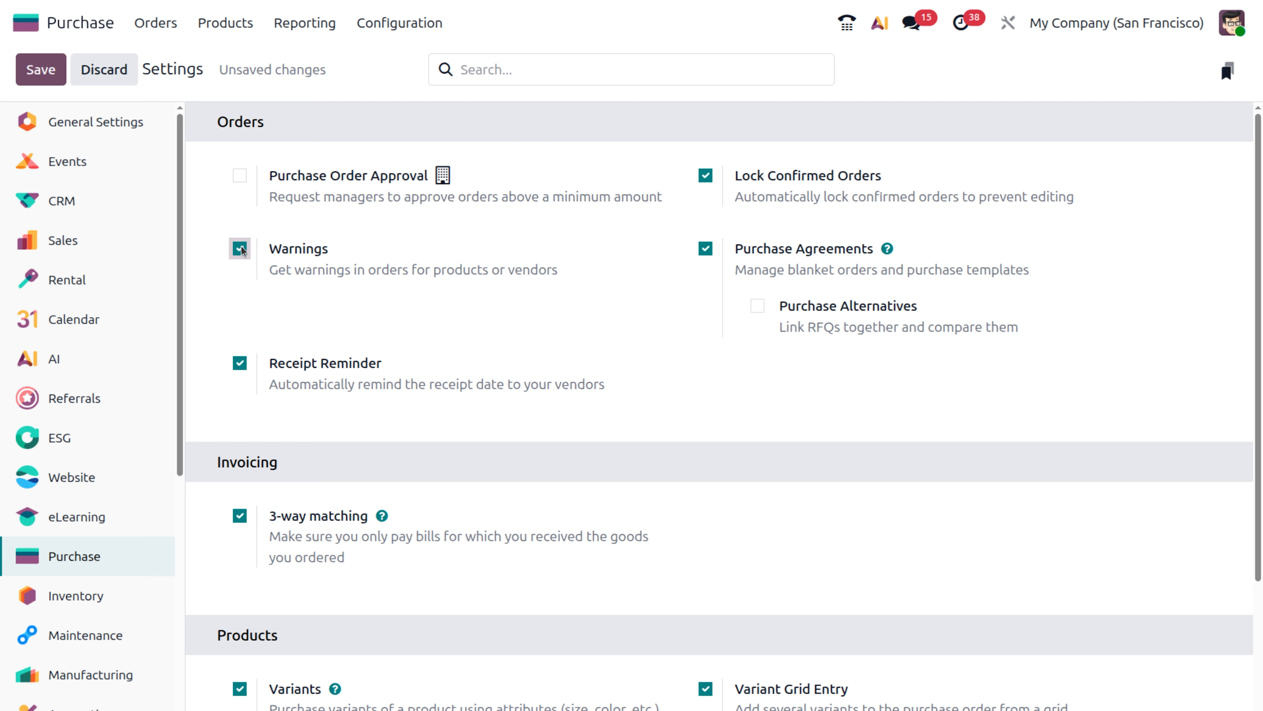
{"action": "left_click", "coordinate": [46, 77]}
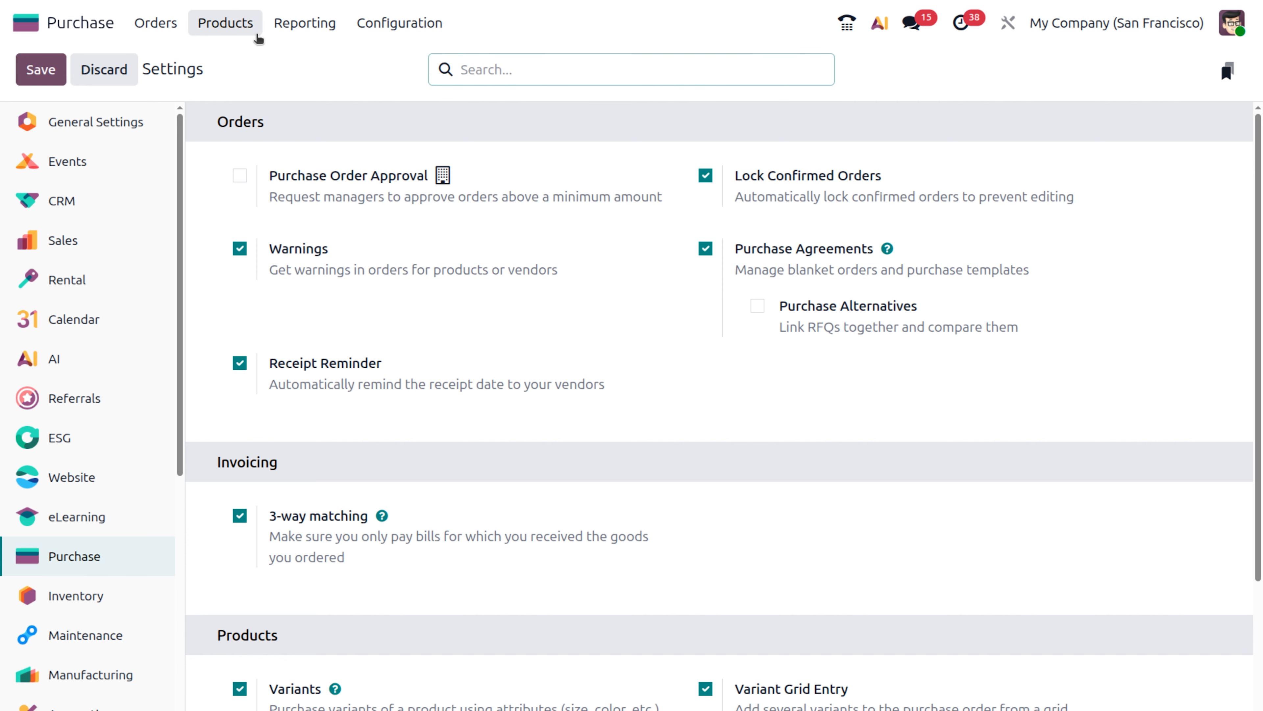
- Add the purchase order and bill warning "this vendor is not available" to the notes of vendor Wood Corner and save
{"action": "left_click", "coordinate": [158, 32]}
{"action": "left_click", "coordinate": [184, 143]}
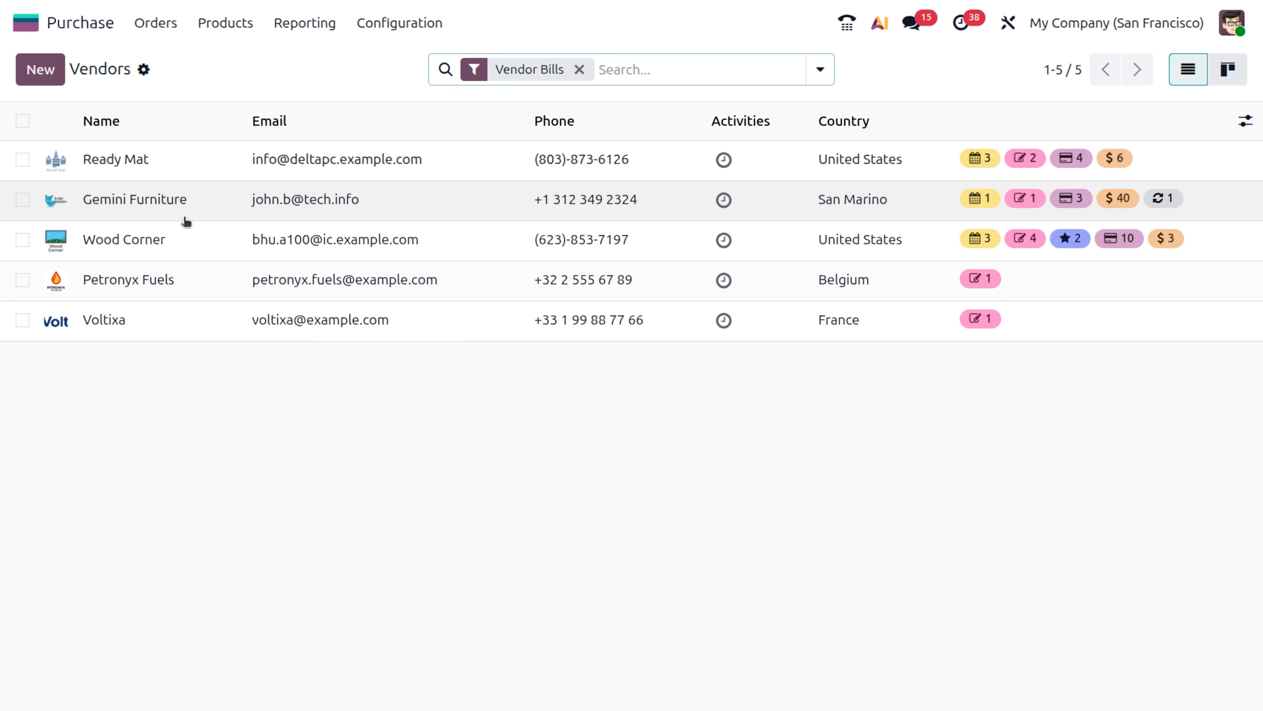
{"action": "left_click", "coordinate": [176, 239]}
{"action": "left_click", "coordinate": [556, 500]}
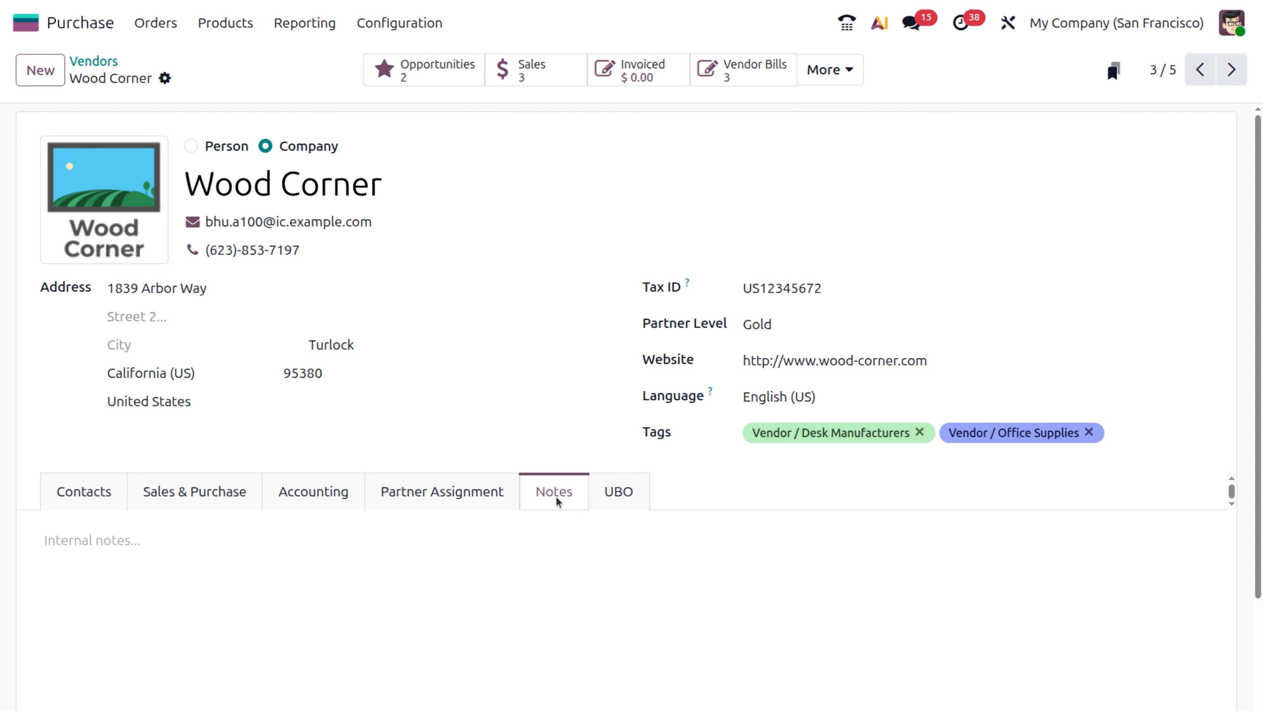
{"action": "scroll", "coordinate": [412, 564], "scroll_direction": "down", "scroll_amount": 5}
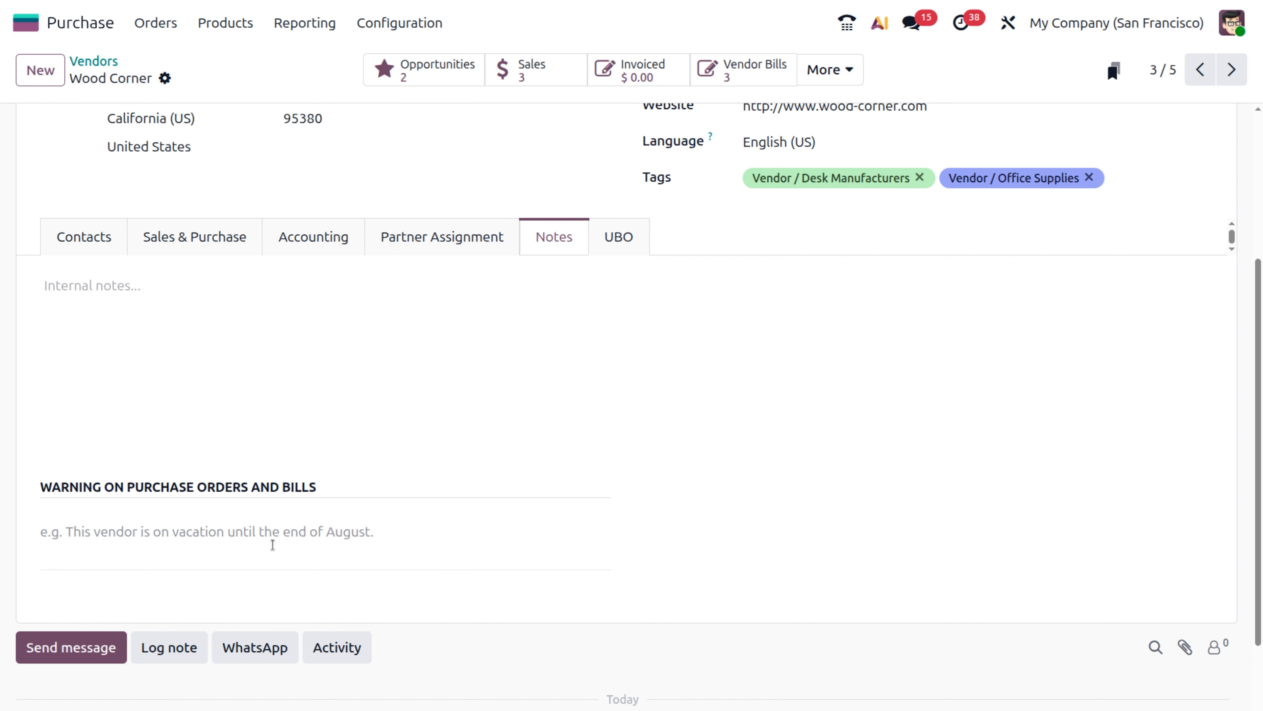
{"action": "left_click", "coordinate": [91, 540]}
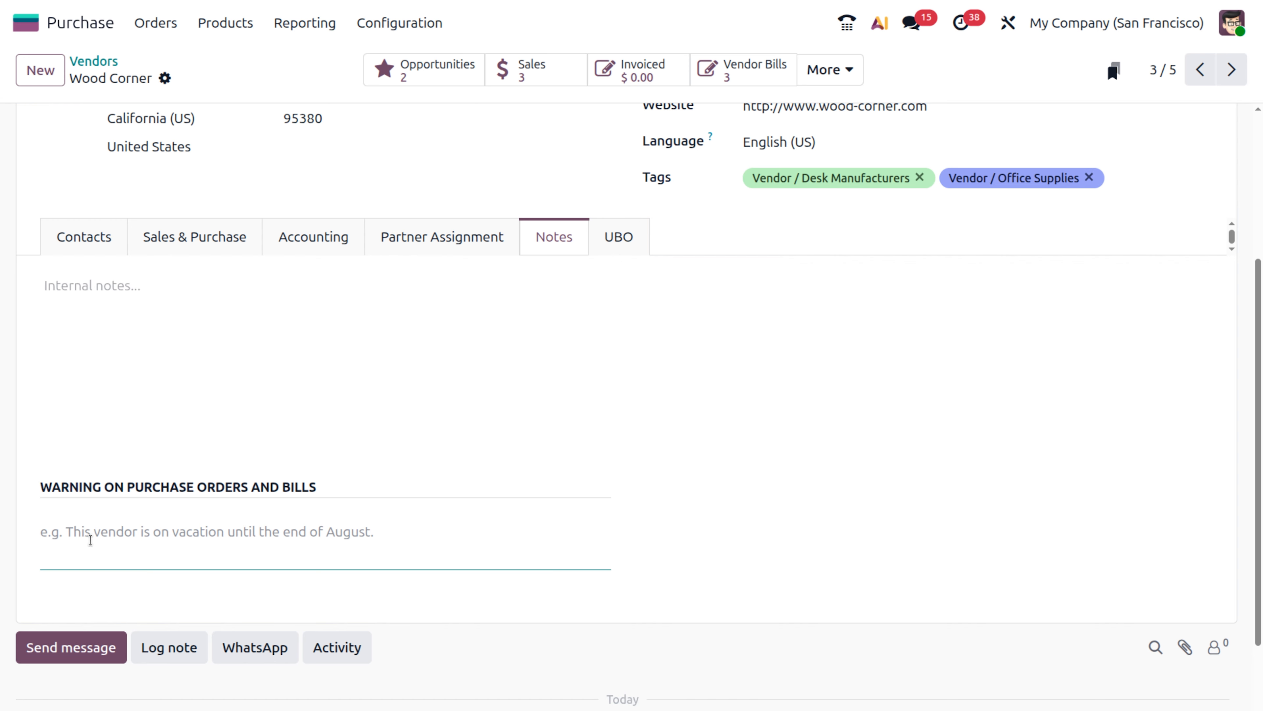
{"action": "type", "text": "this"}
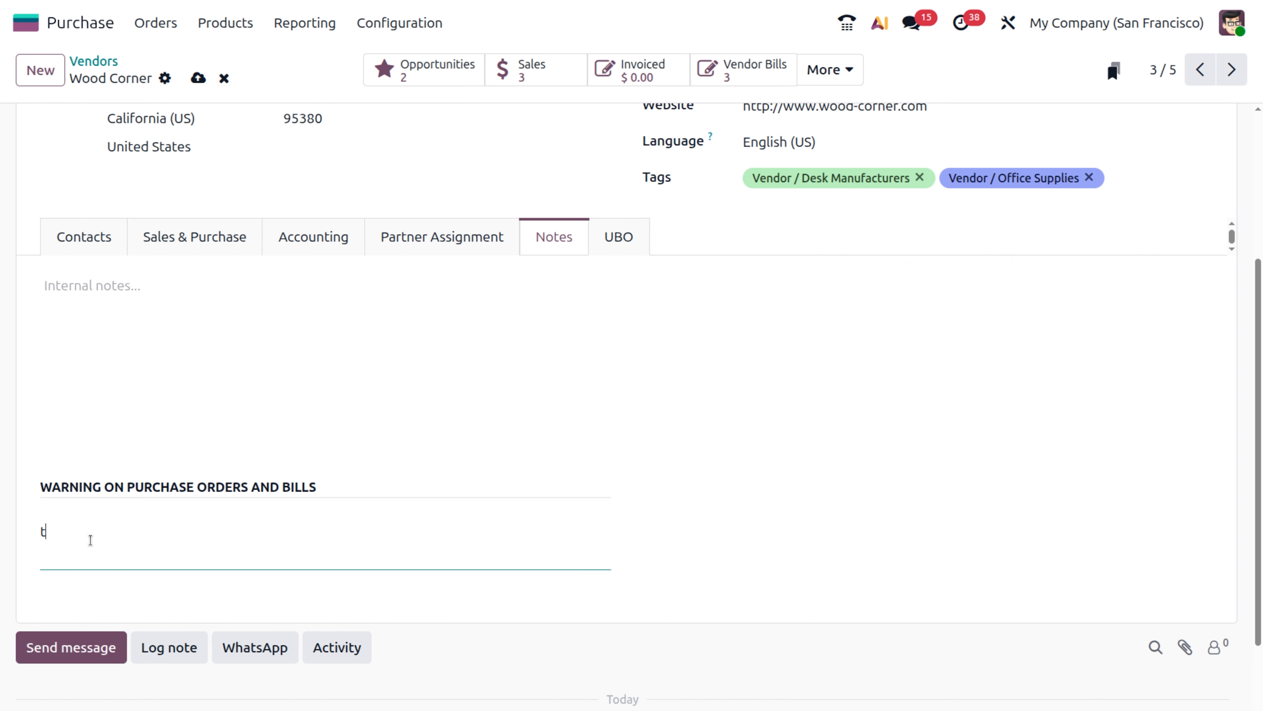
{"action": "key", "text": "BackSpace"}
{"action": "type", "text": "s vendor is not available"}
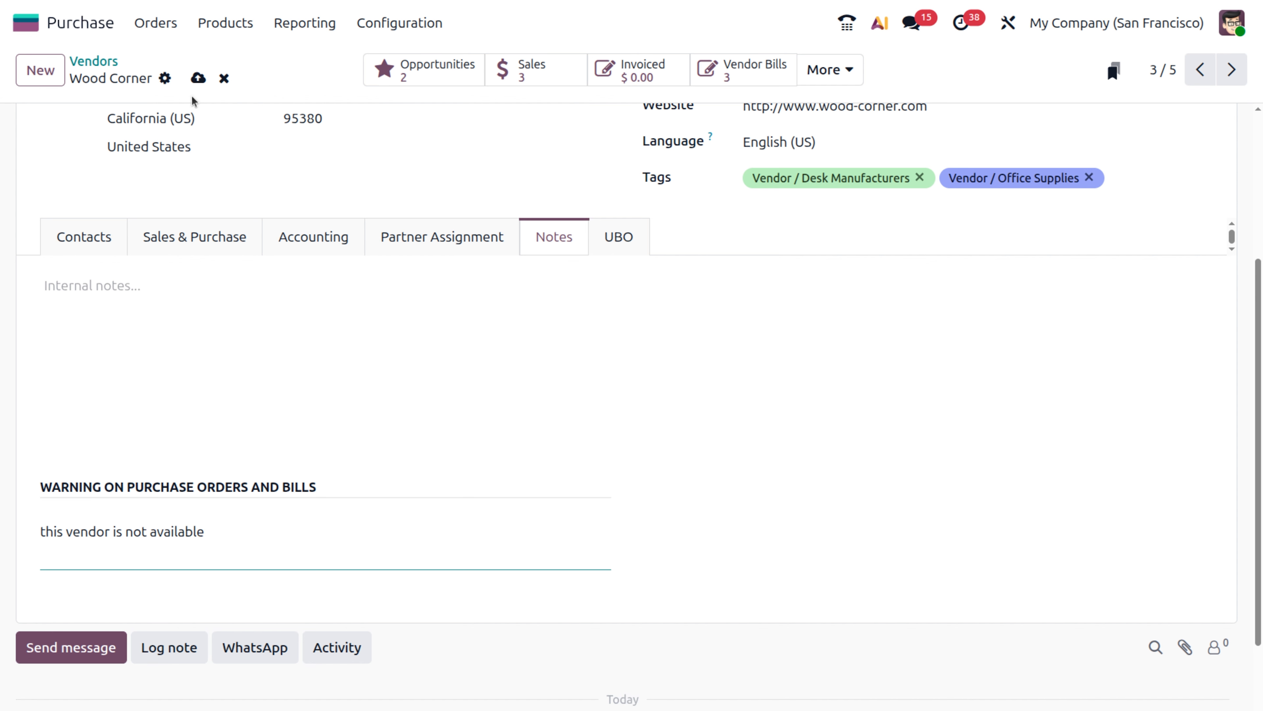
{"action": "left_click", "coordinate": [198, 78]}
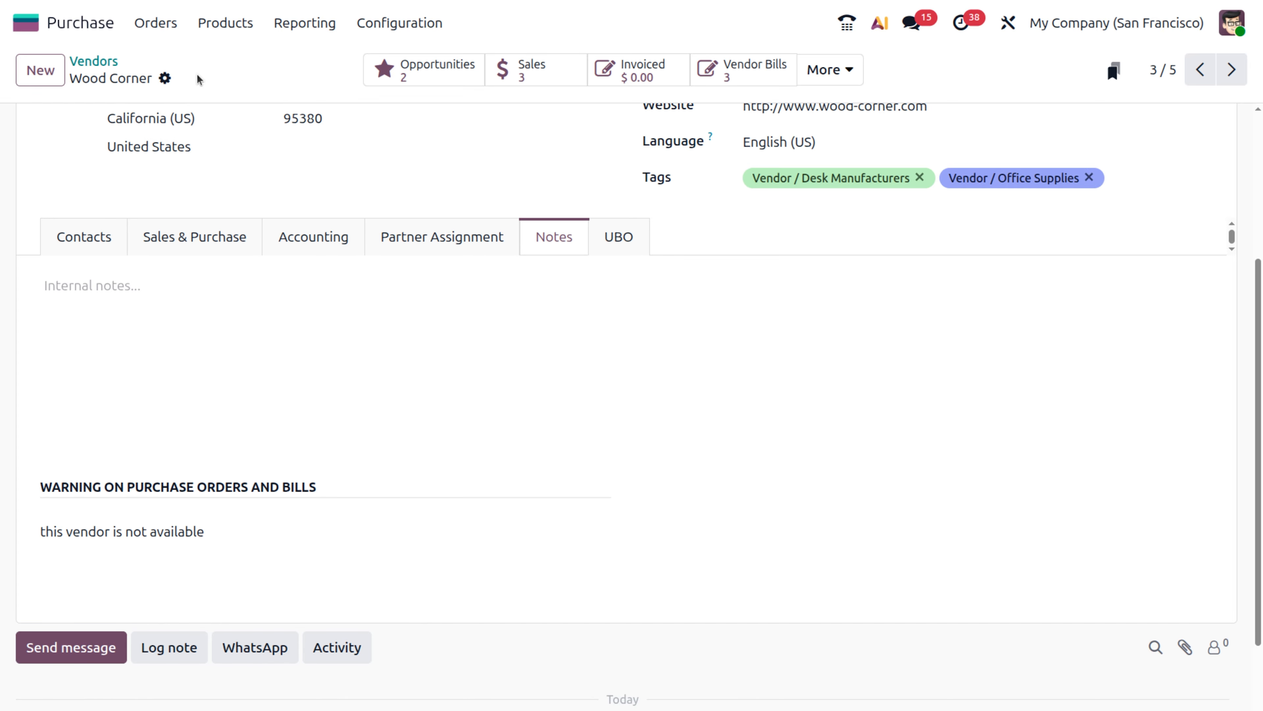
- Add the purchase order warning "this product is damaged" to the Acoustic Bloc Screens product and save
{"action": "left_click", "coordinate": [224, 24]}
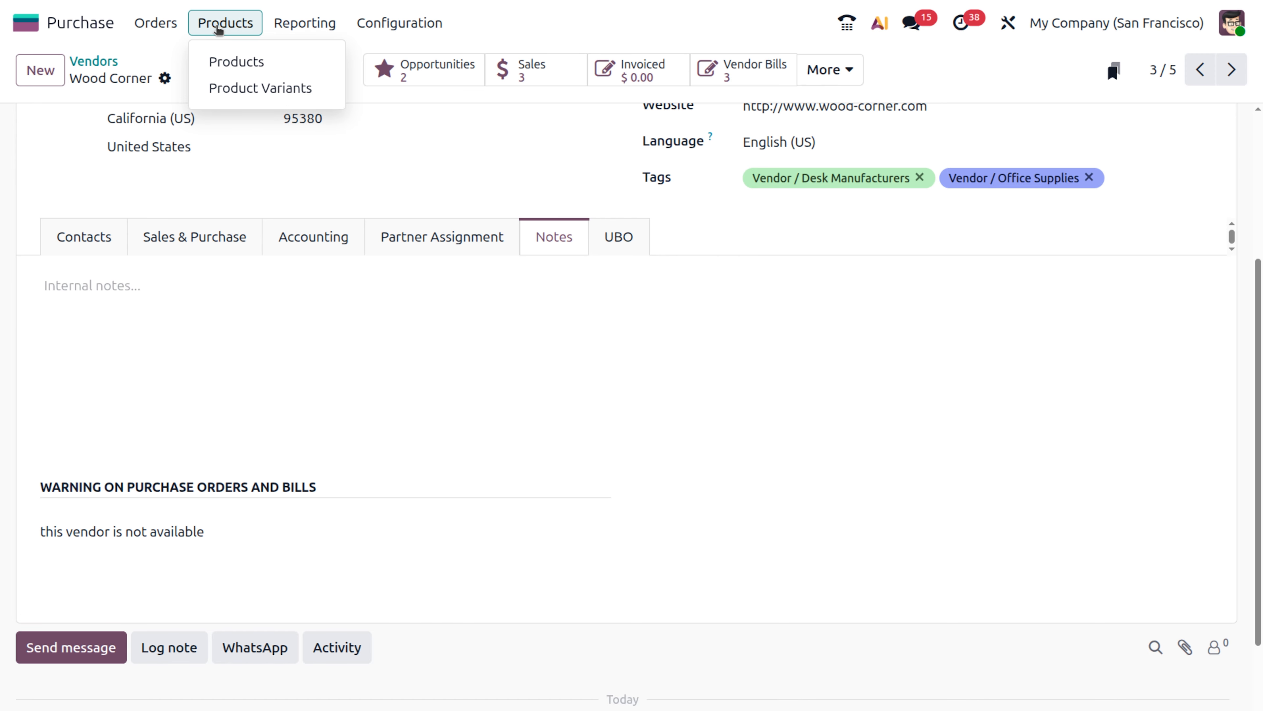
{"action": "left_click", "coordinate": [237, 63]}
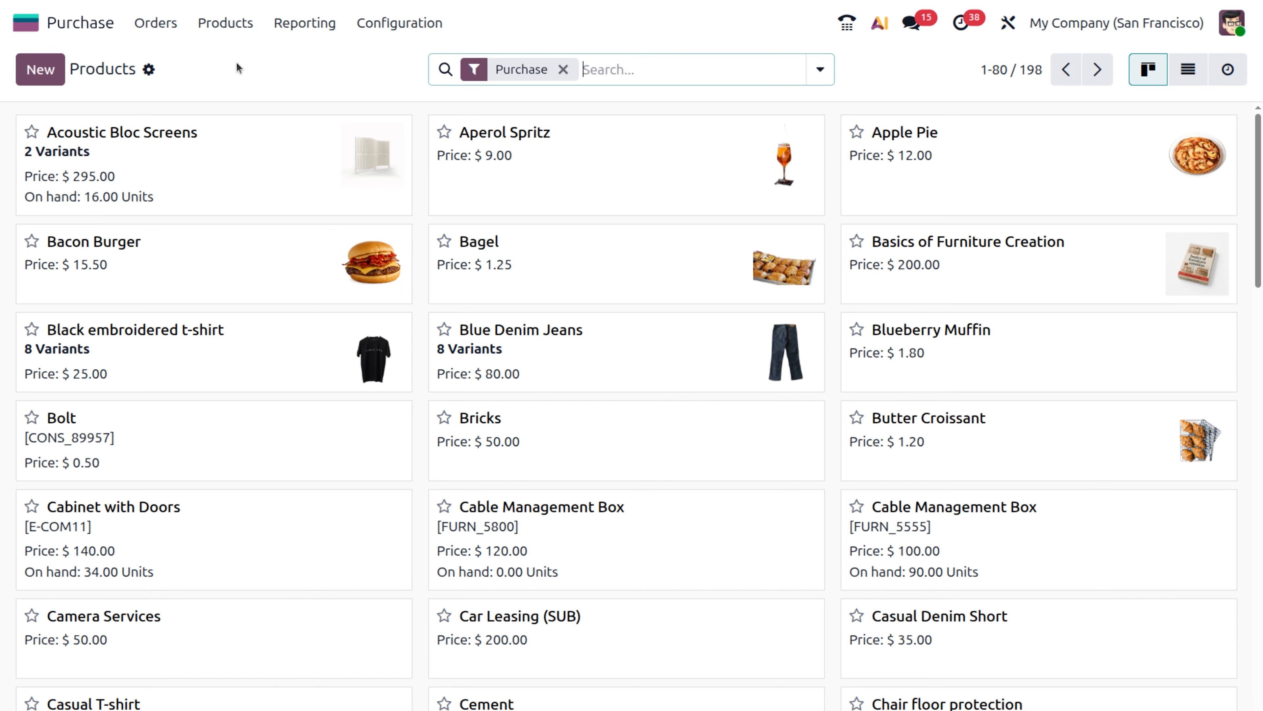
{"action": "left_click", "coordinate": [205, 162]}
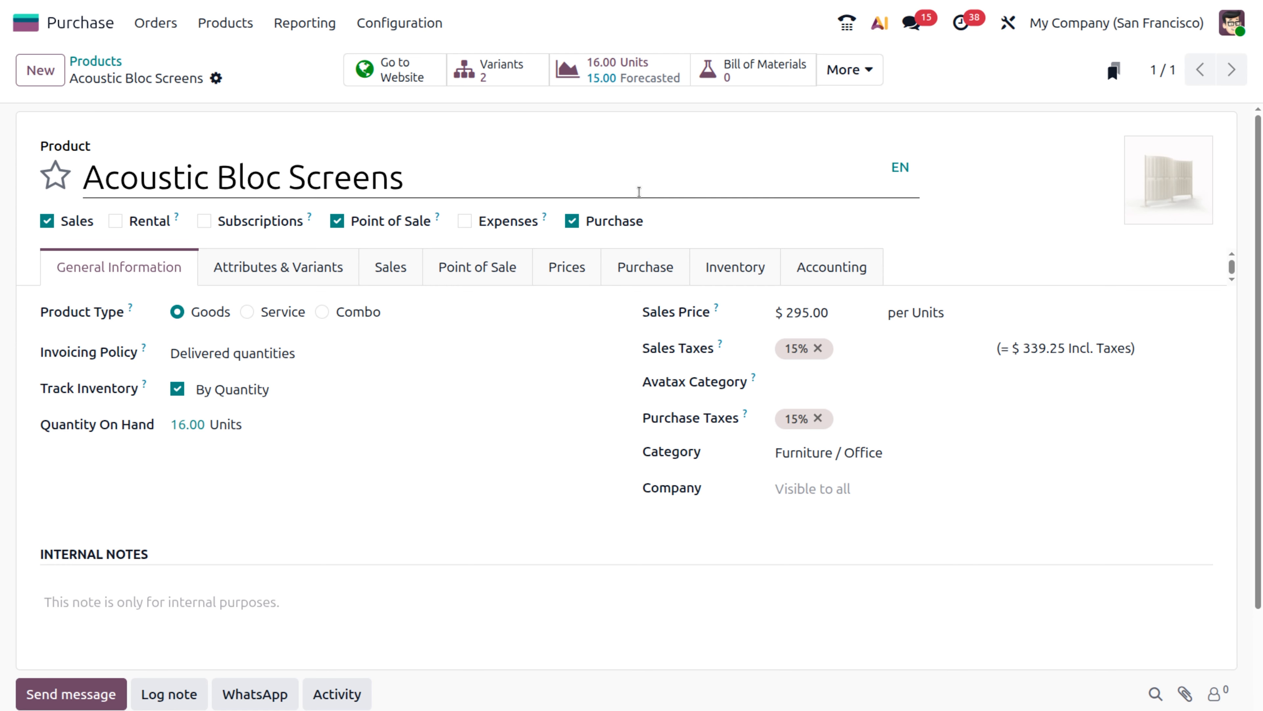
{"action": "left_click", "coordinate": [653, 269]}
{"action": "scroll", "coordinate": [600, 451], "scroll_direction": "down", "scroll_amount": 5}
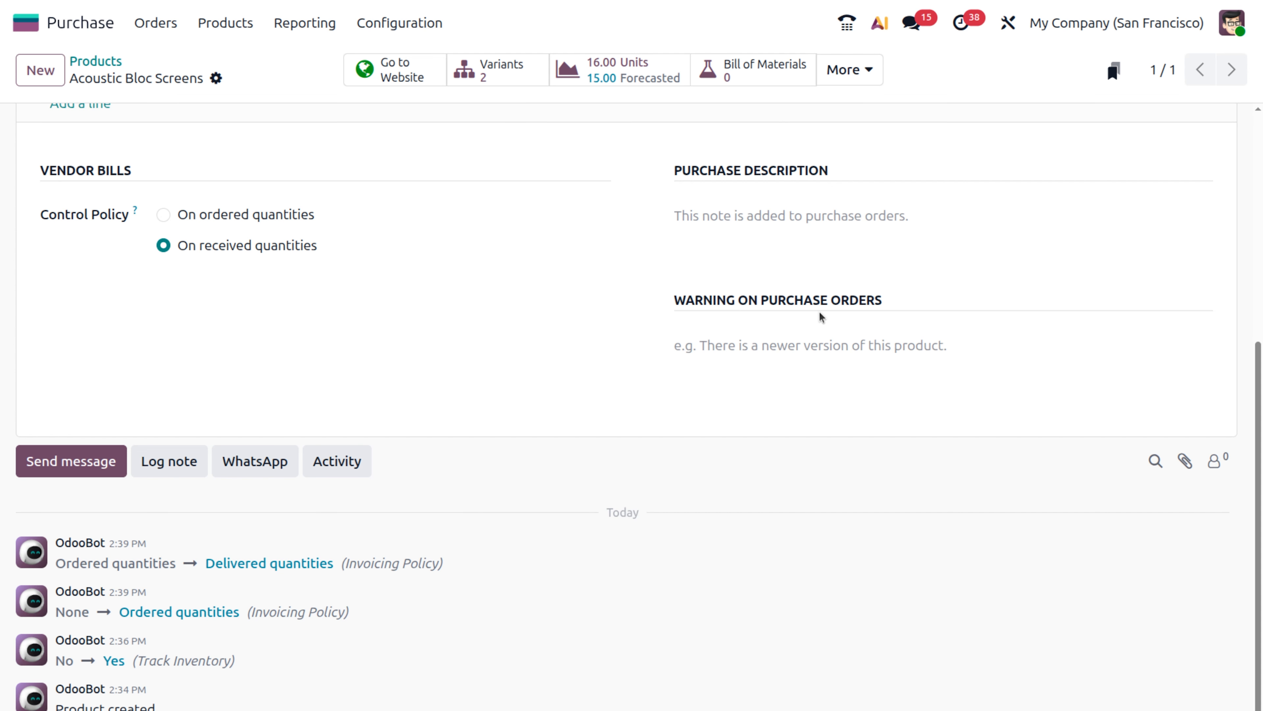
{"action": "left_click", "coordinate": [765, 347]}
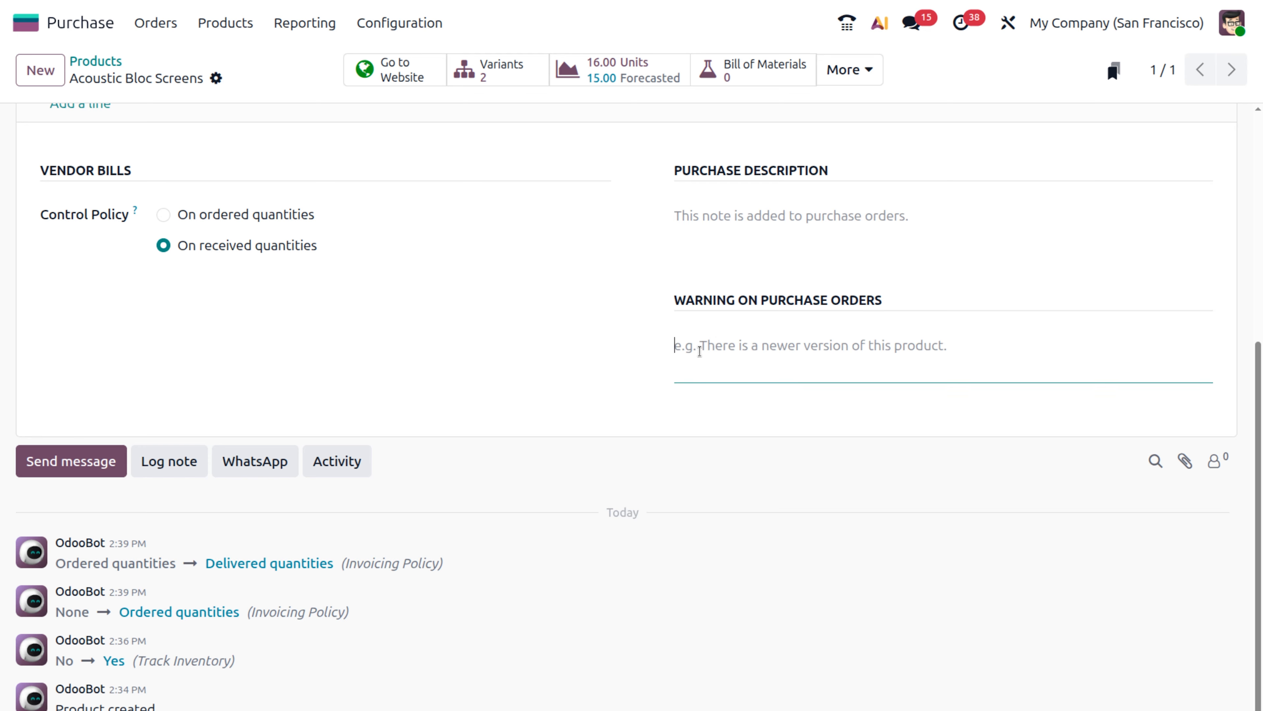
{"action": "type", "text": "this produ"}
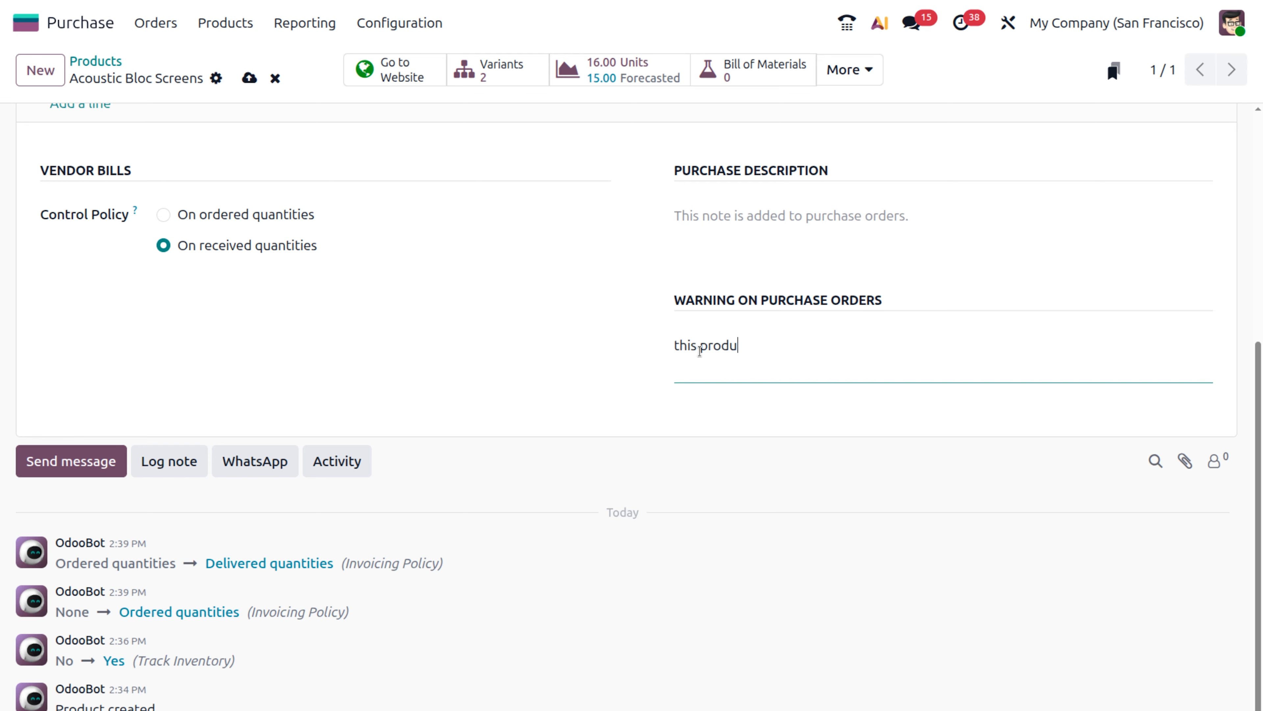
{"action": "type", "text": "ct is damaged"}
{"action": "scroll", "coordinate": [582, 330], "scroll_direction": "up", "scroll_amount": 5}
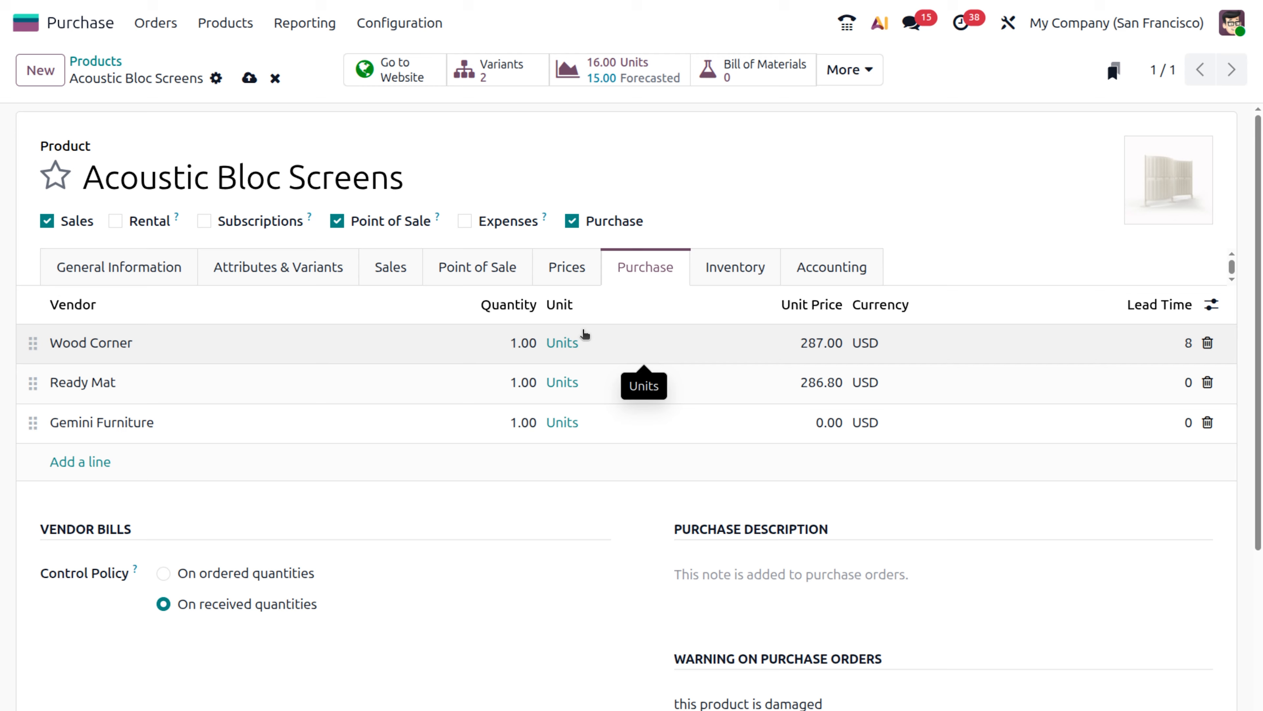
{"action": "left_click", "coordinate": [249, 78]}
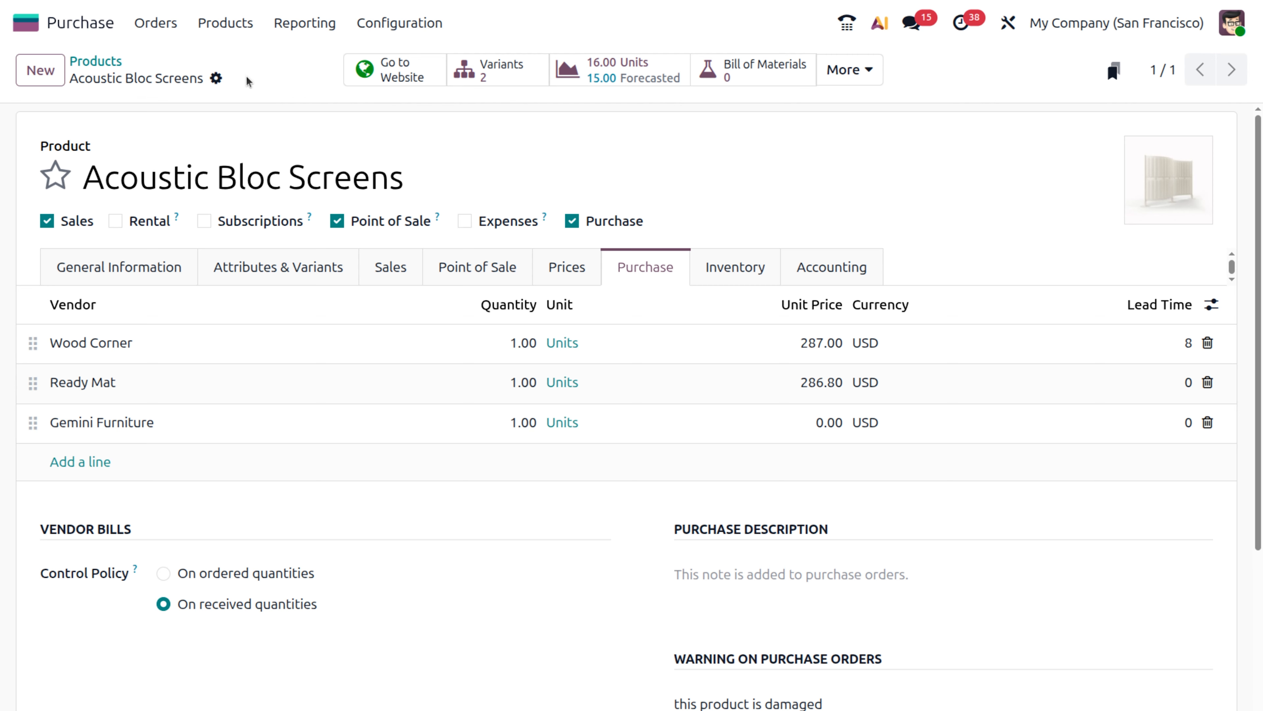
- Create a new purchase order with Wood Corner as the vendor
{"action": "left_click", "coordinate": [156, 25]}
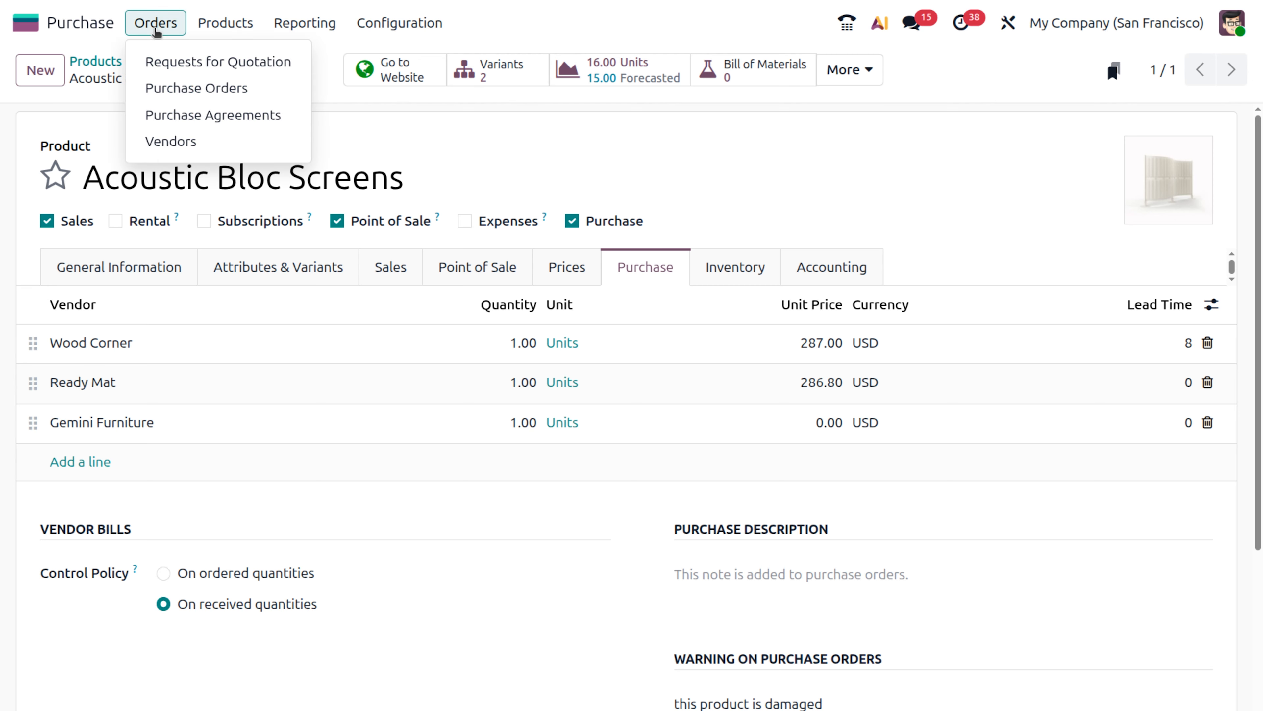
{"action": "left_click", "coordinate": [185, 87]}
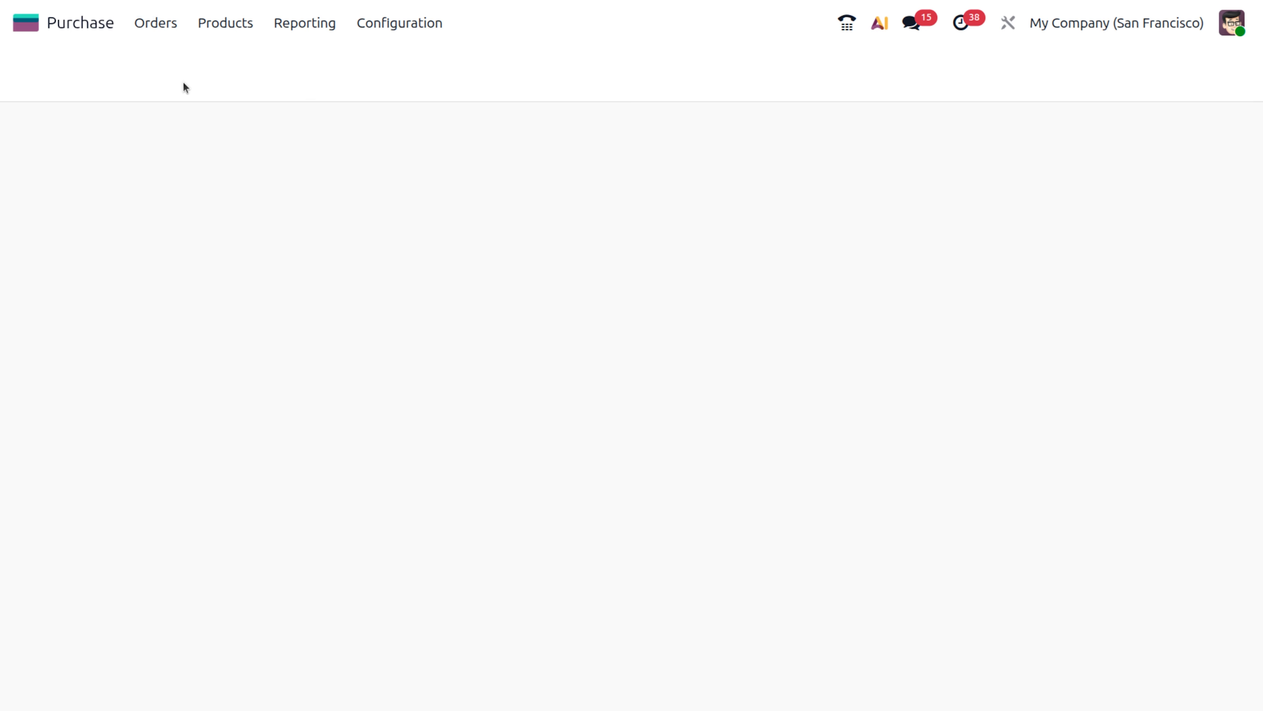
{"action": "left_click", "coordinate": [40, 70]}
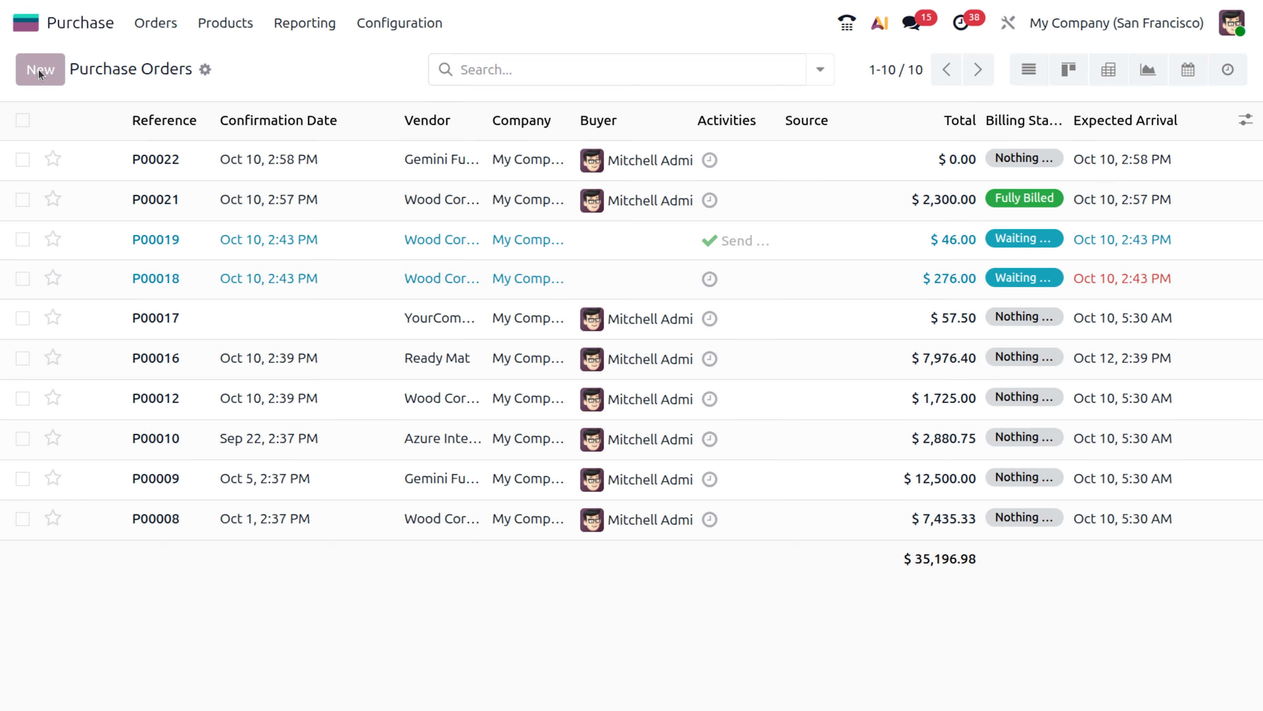
{"action": "left_click", "coordinate": [326, 263]}
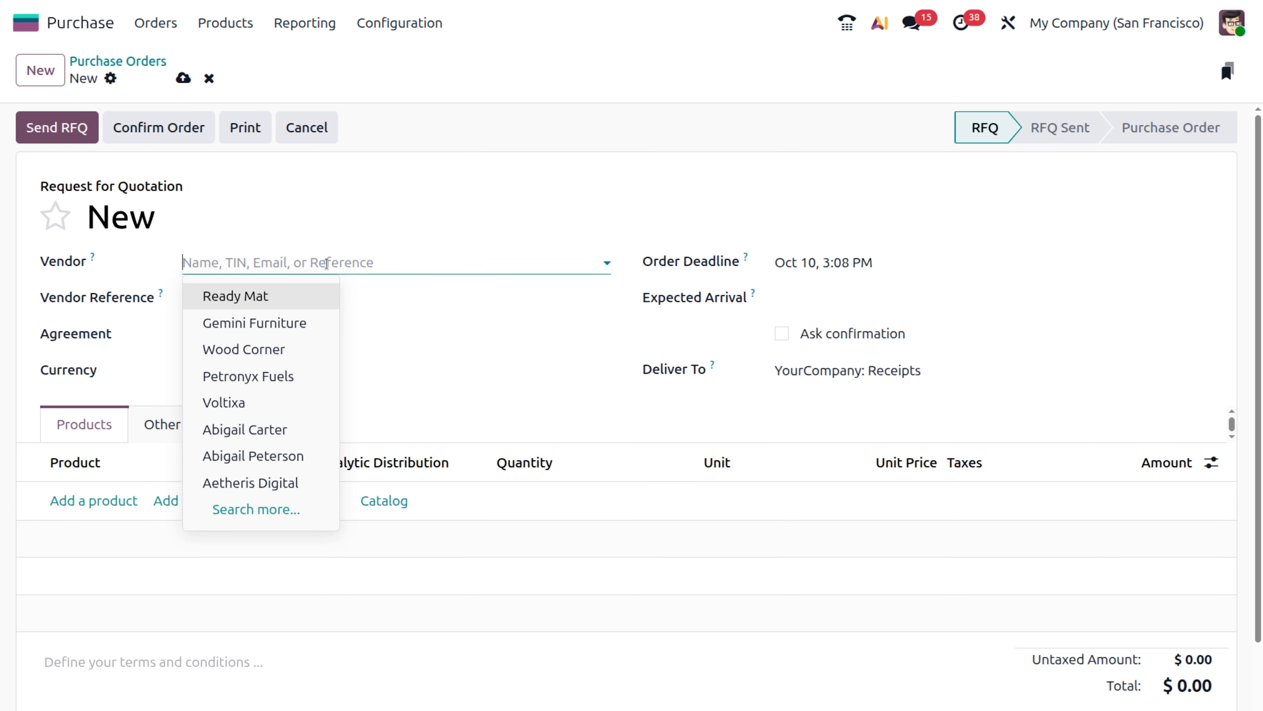
{"action": "left_click", "coordinate": [269, 348]}
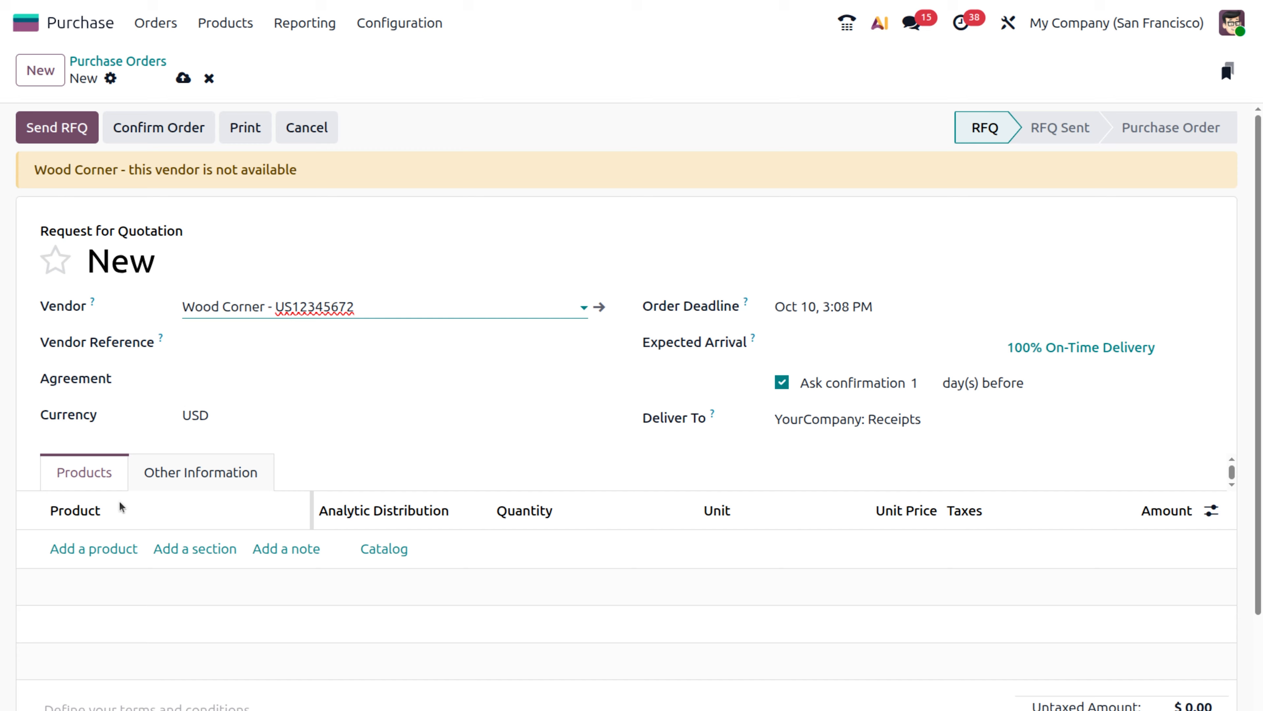
- Add the Acoustic Bloc Screens product to the order with a quantity of 10 for the White custom variant
{"action": "left_click", "coordinate": [101, 556]}
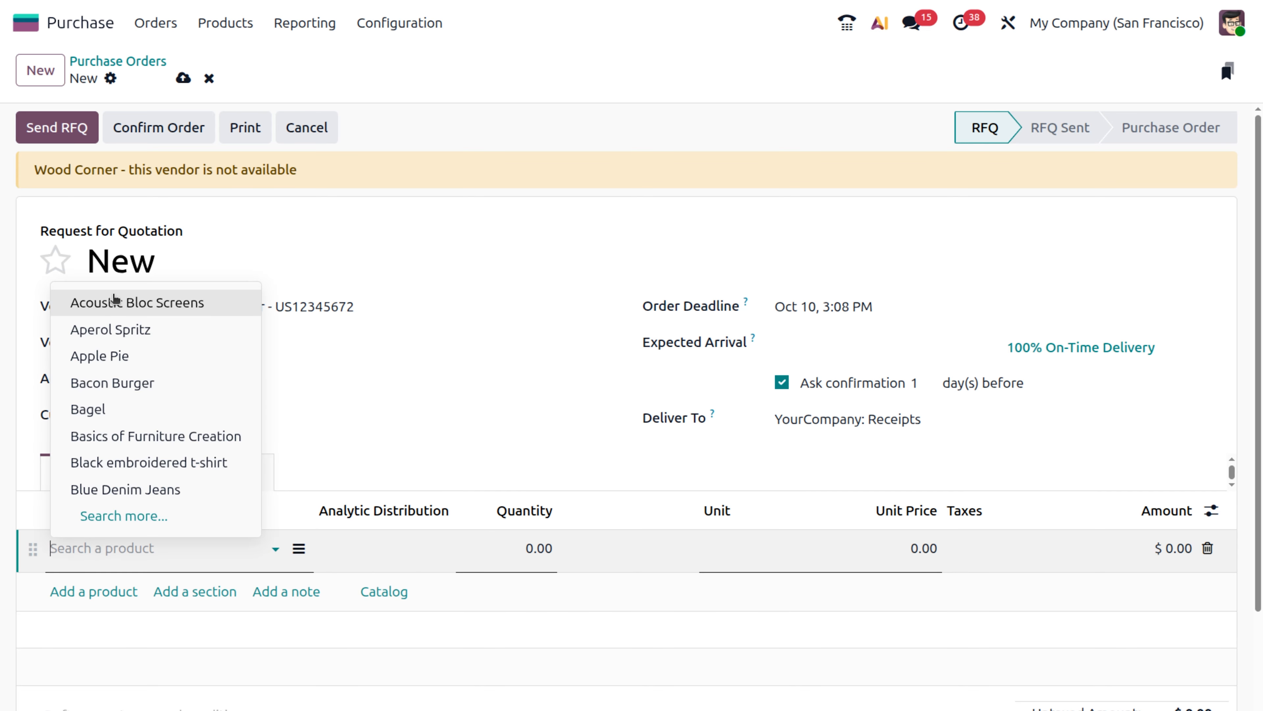
{"action": "left_click", "coordinate": [111, 305]}
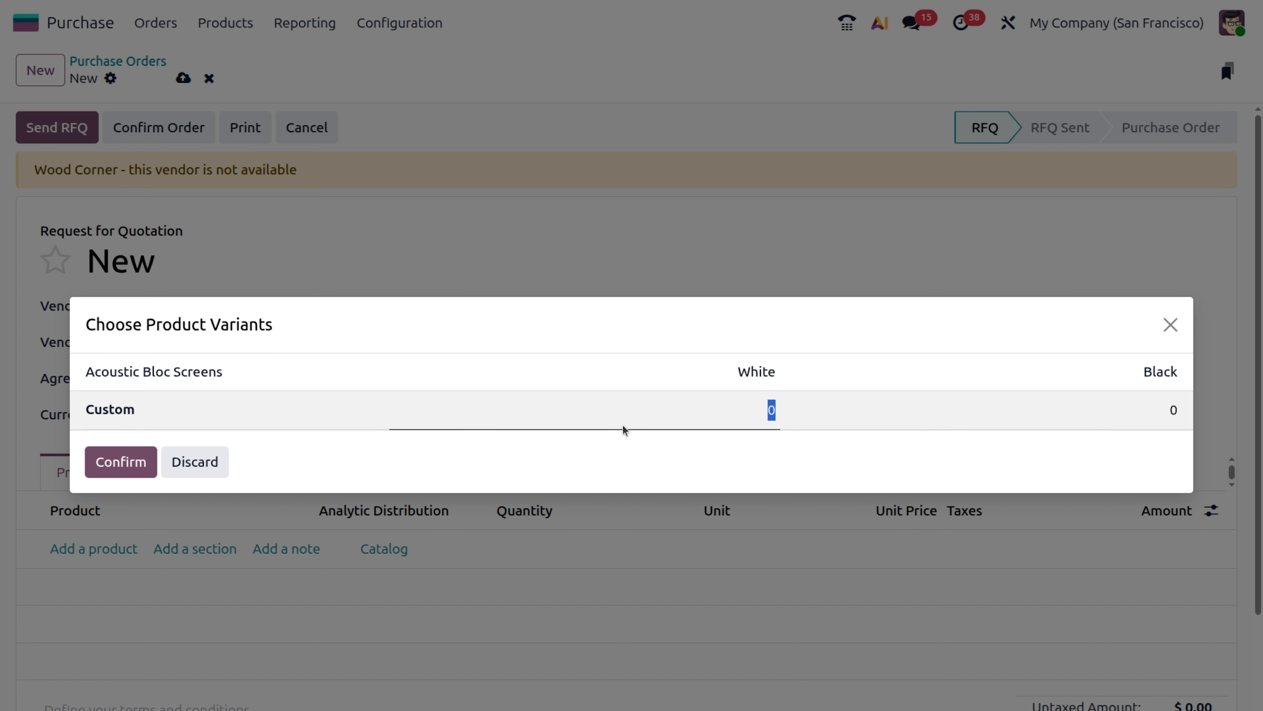
{"action": "left_click", "coordinate": [767, 409]}
{"action": "type", "text": "1"}
{"action": "left_click", "coordinate": [120, 459]}
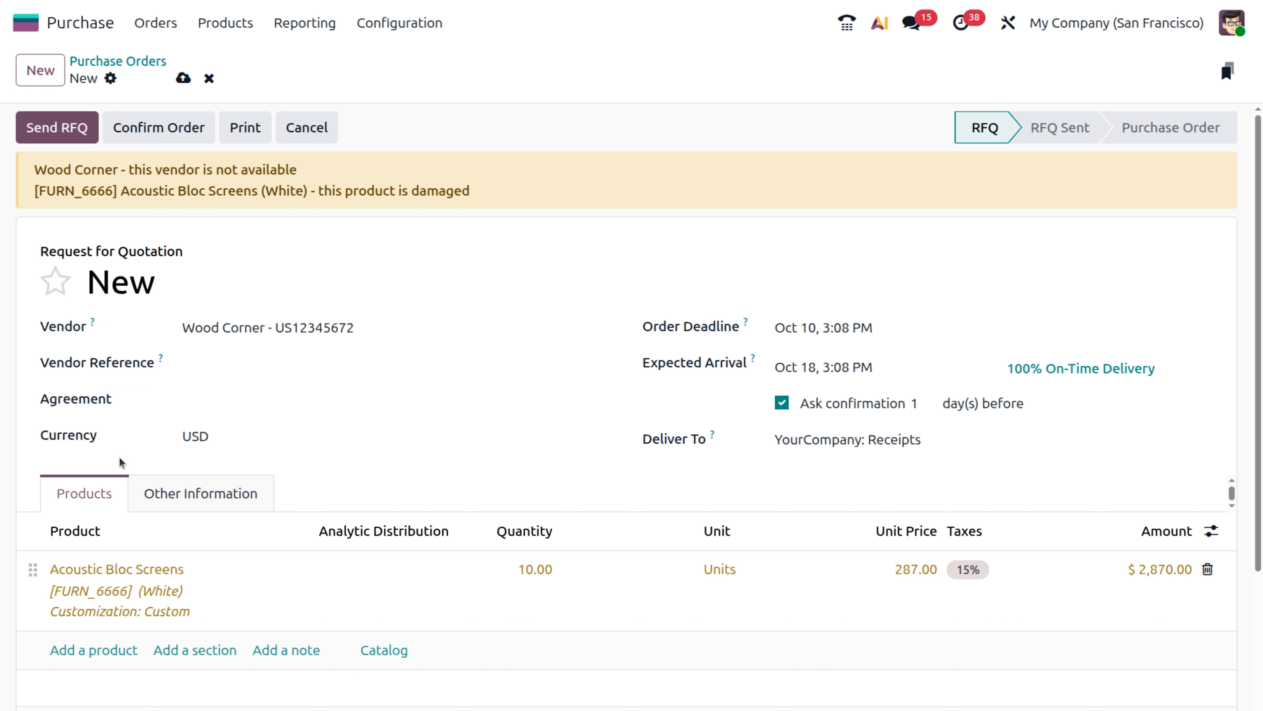